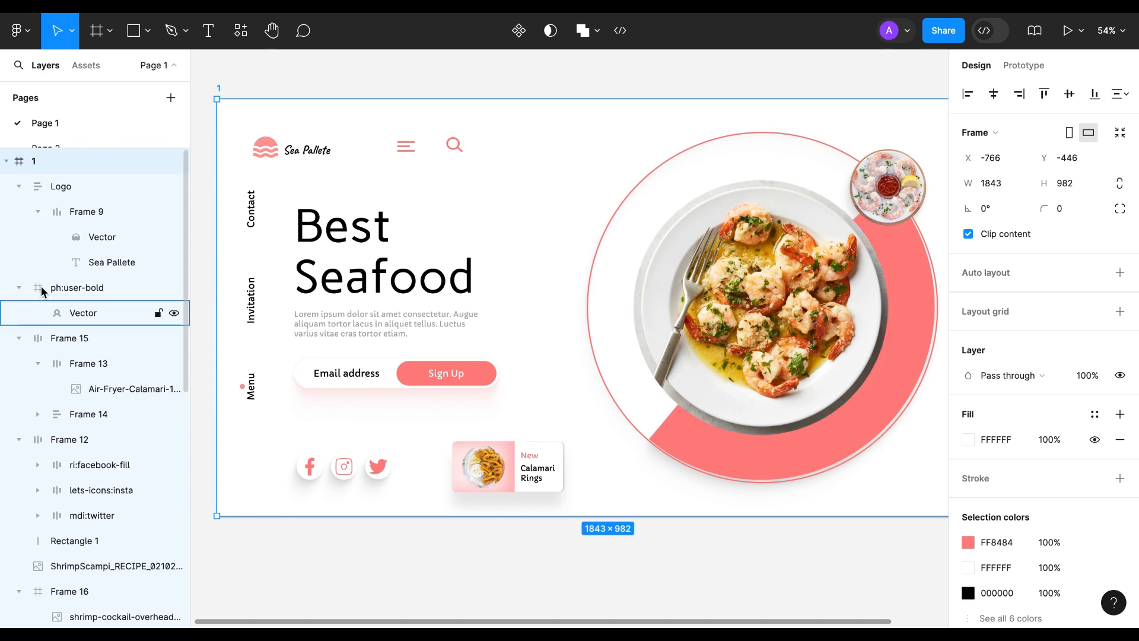
Rename the Frame 12 layer, which holds the social media icons, to "icon".
click(84, 212)
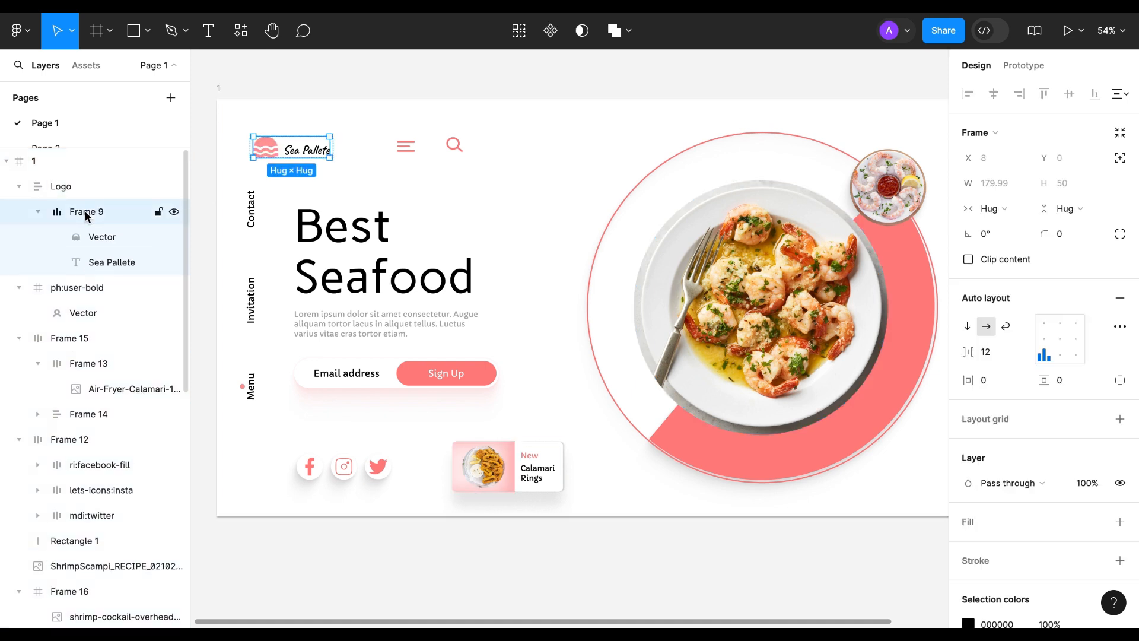
double_click(66, 439)
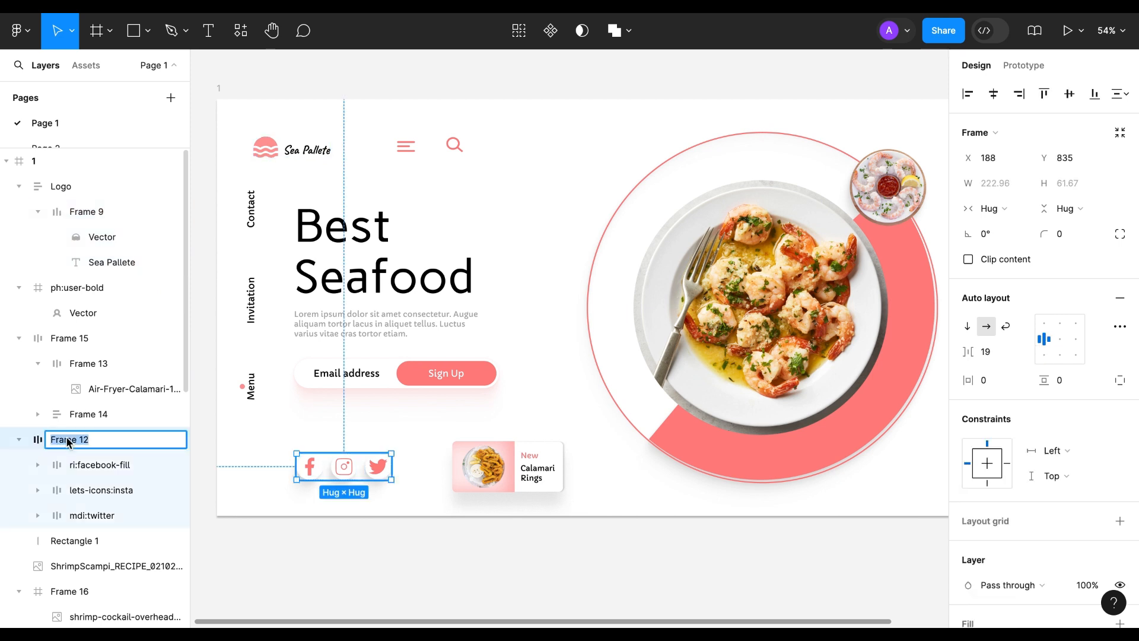
text(icon)
key(Return)
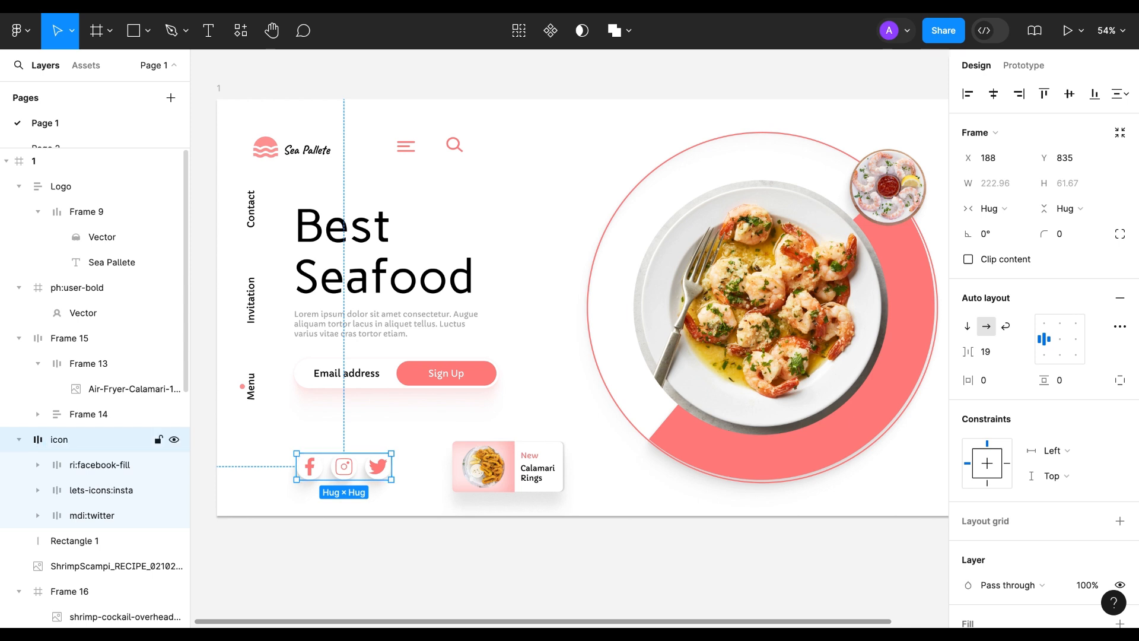
Batch-rename the three line layers inside Frame 6 to "line" followed by an ascending number.
scroll(68, 380, down, 3)
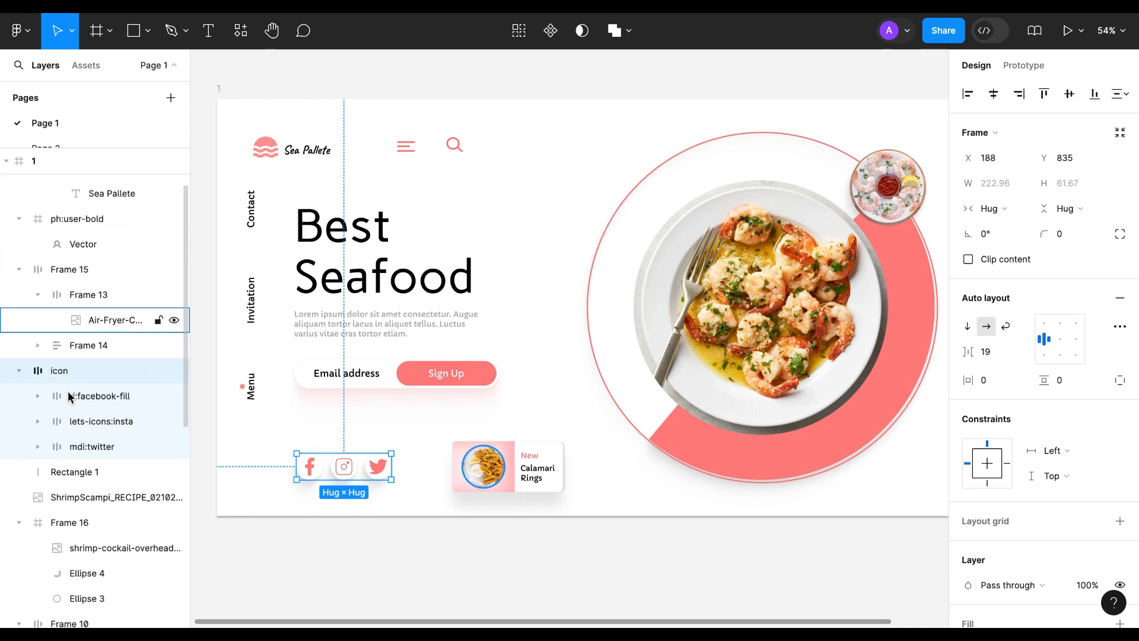
scroll(73, 447, down, 5)
scroll(73, 447, up, 6)
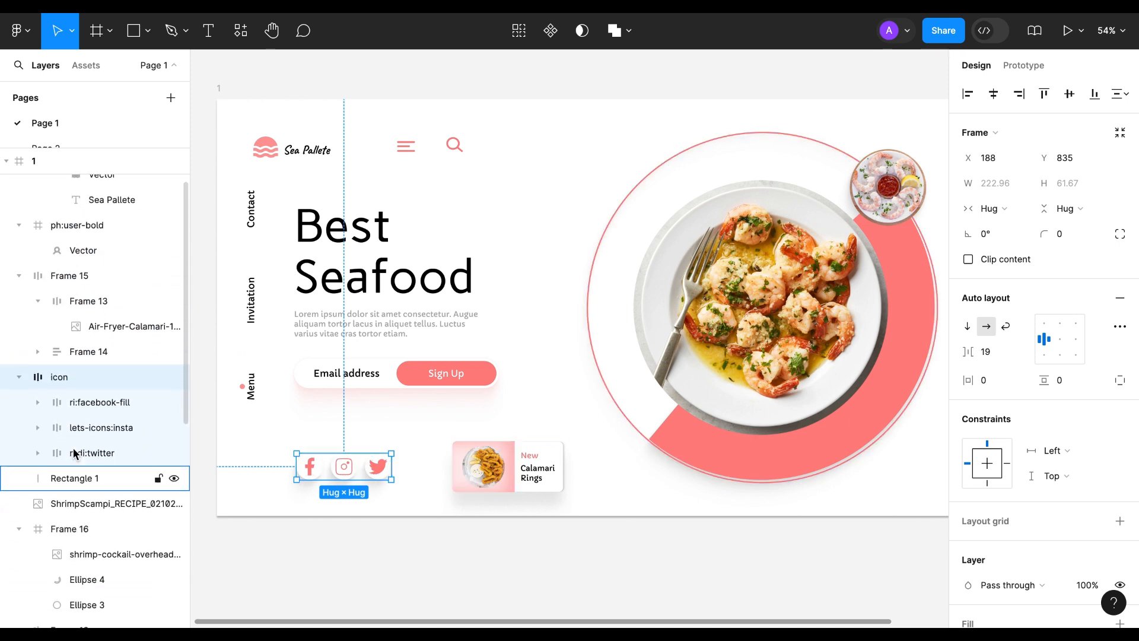
scroll(73, 447, down, 10)
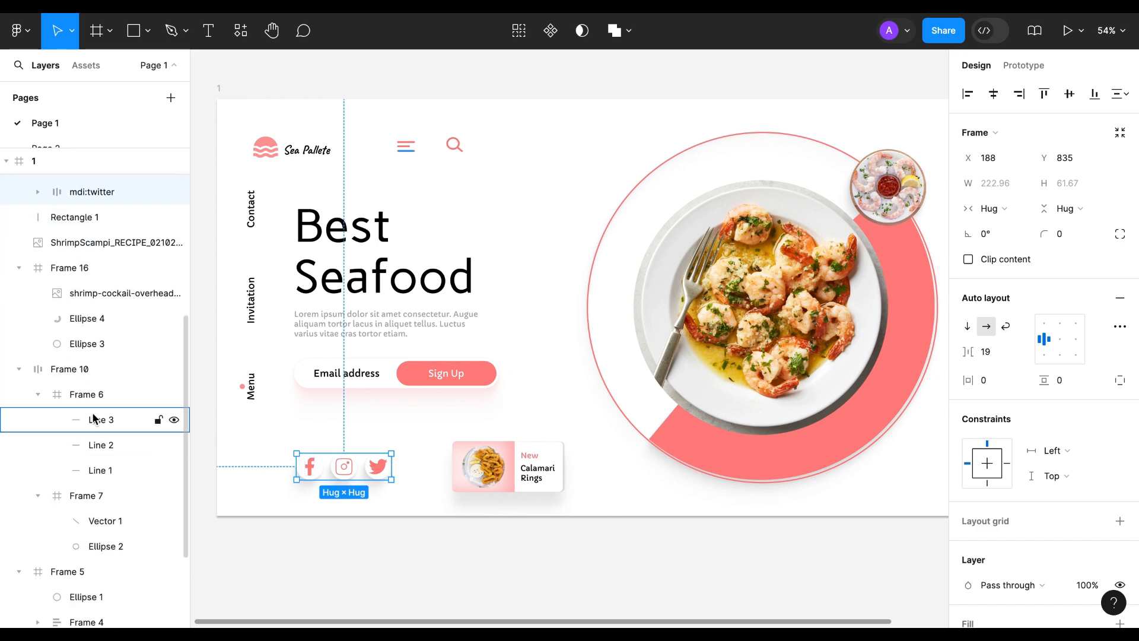
click(93, 419)
shift+click(97, 471)
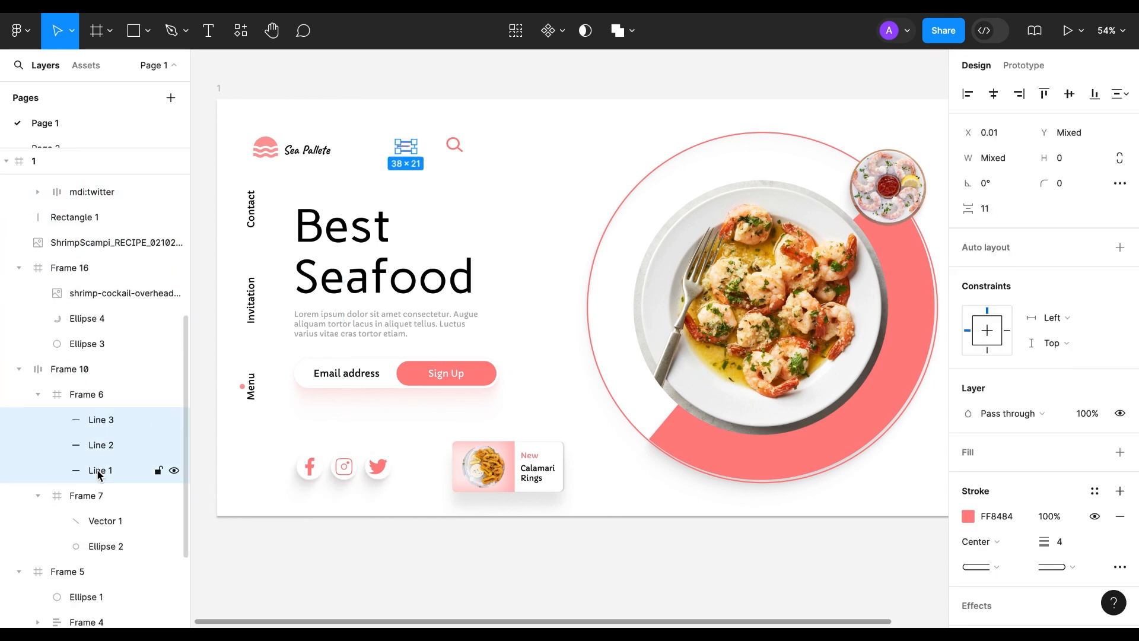
key(ctrl+r)
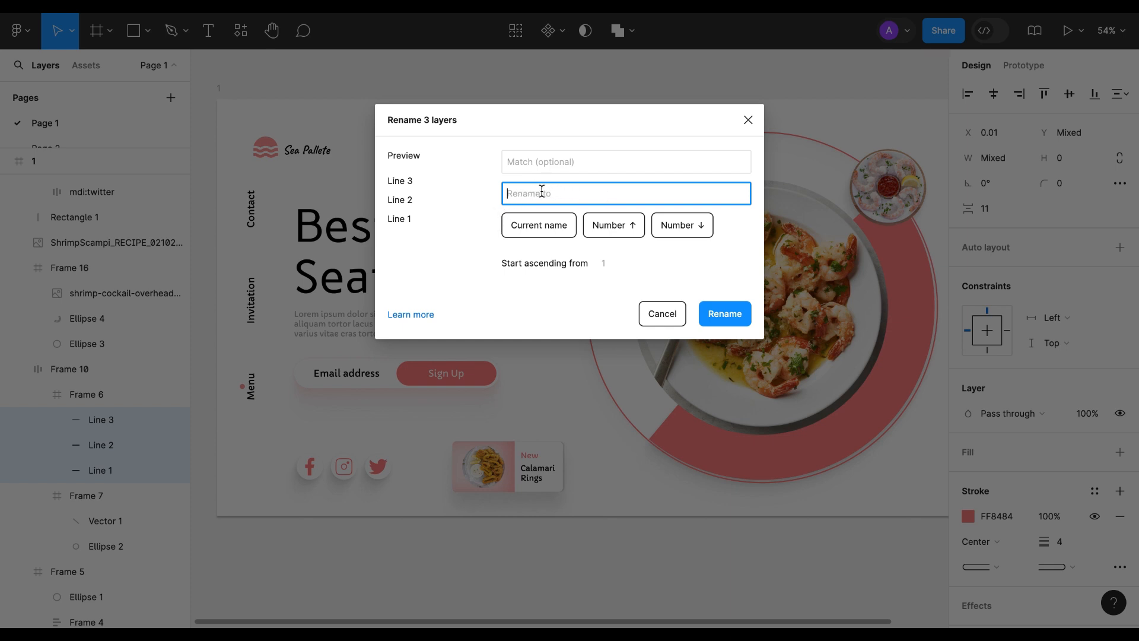
text(li)
click(611, 225)
click(722, 314)
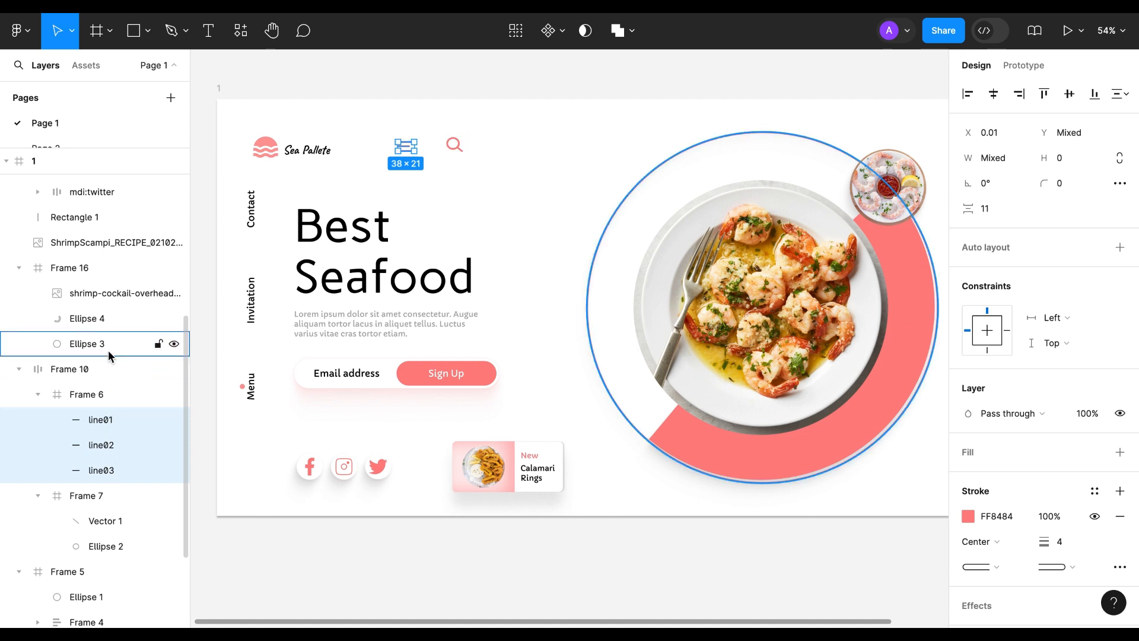
Select the top-level frame 1, search the plugins for "figma autoname" and launch Figma Autoname.
scroll(108, 350, up, 6)
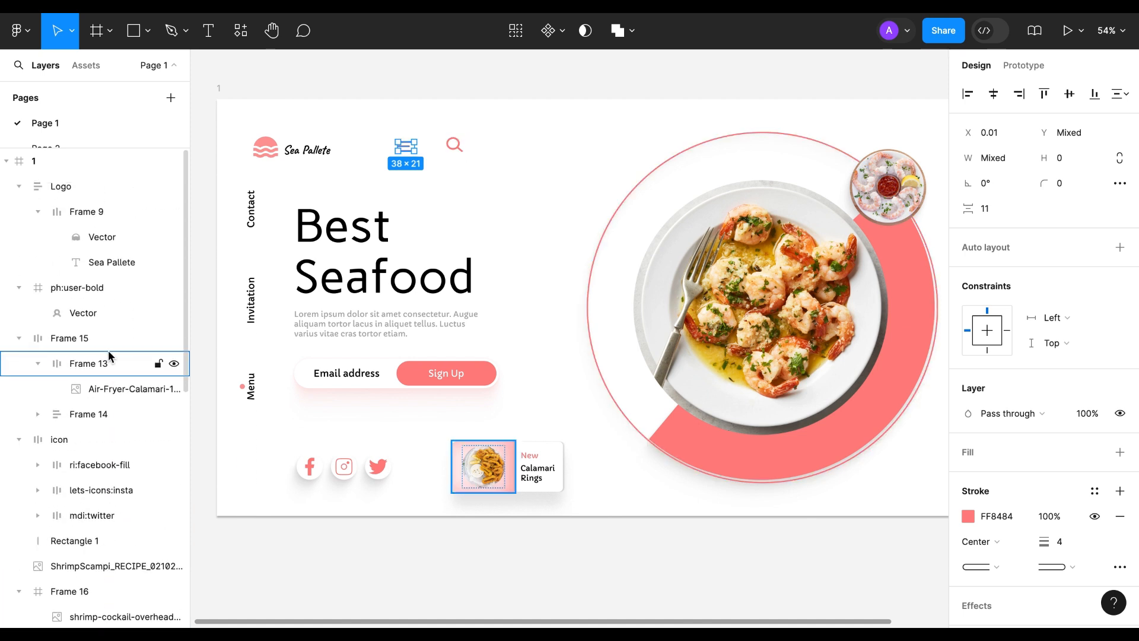
scroll(108, 350, down, 7)
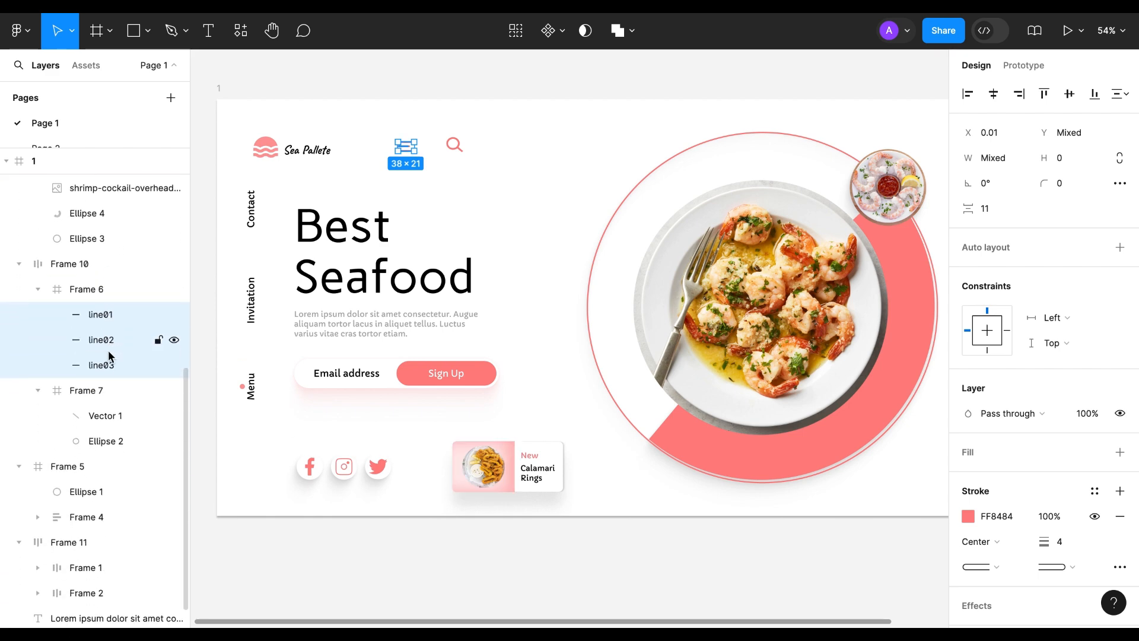
scroll(108, 355, down, 2)
scroll(108, 355, up, 7)
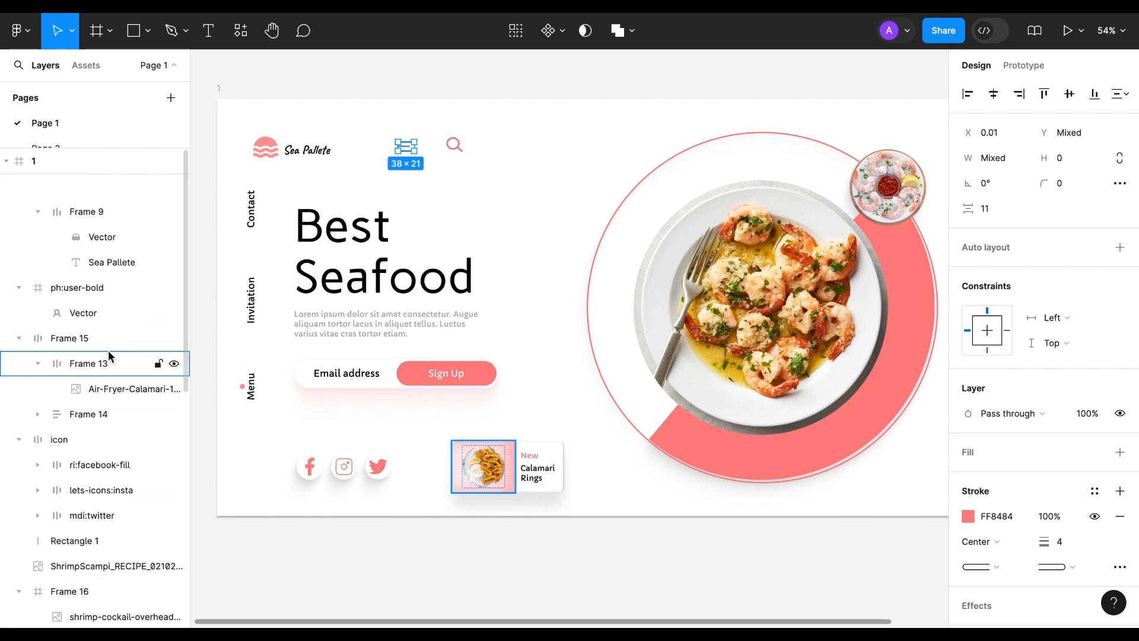
click(55, 162)
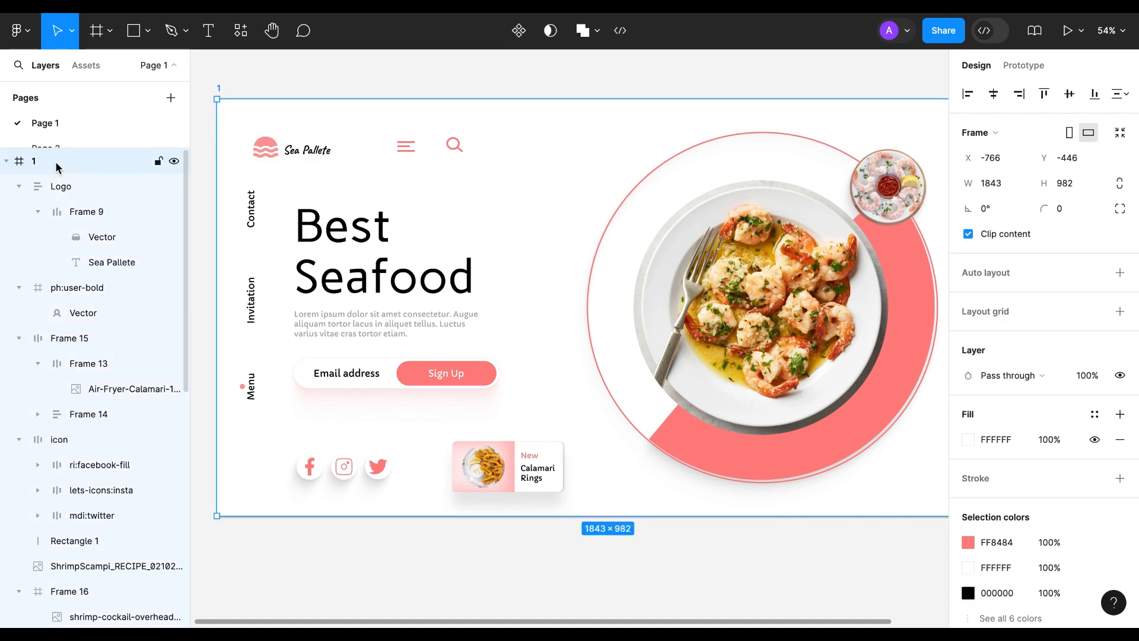
click(243, 34)
click(317, 66)
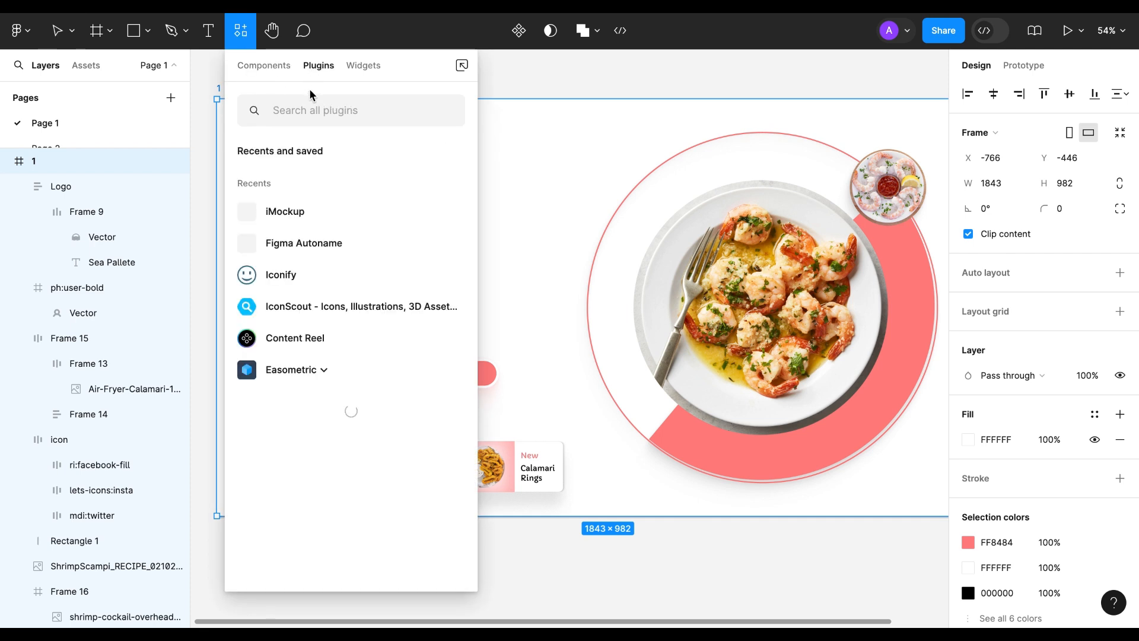
click(301, 116)
text(figma)
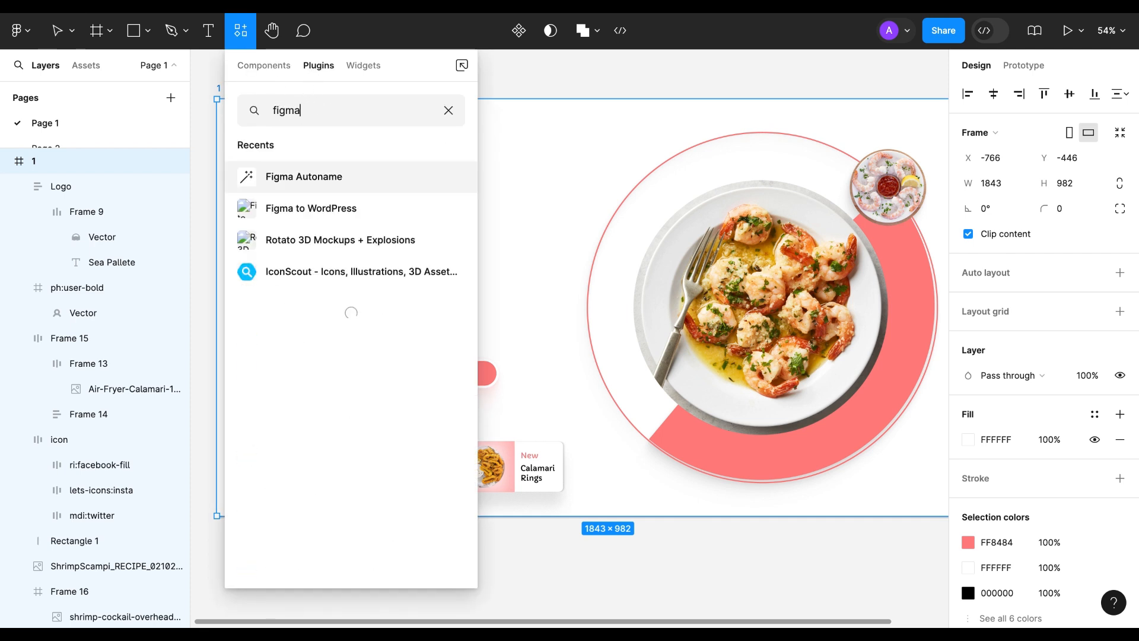
text( autoname)
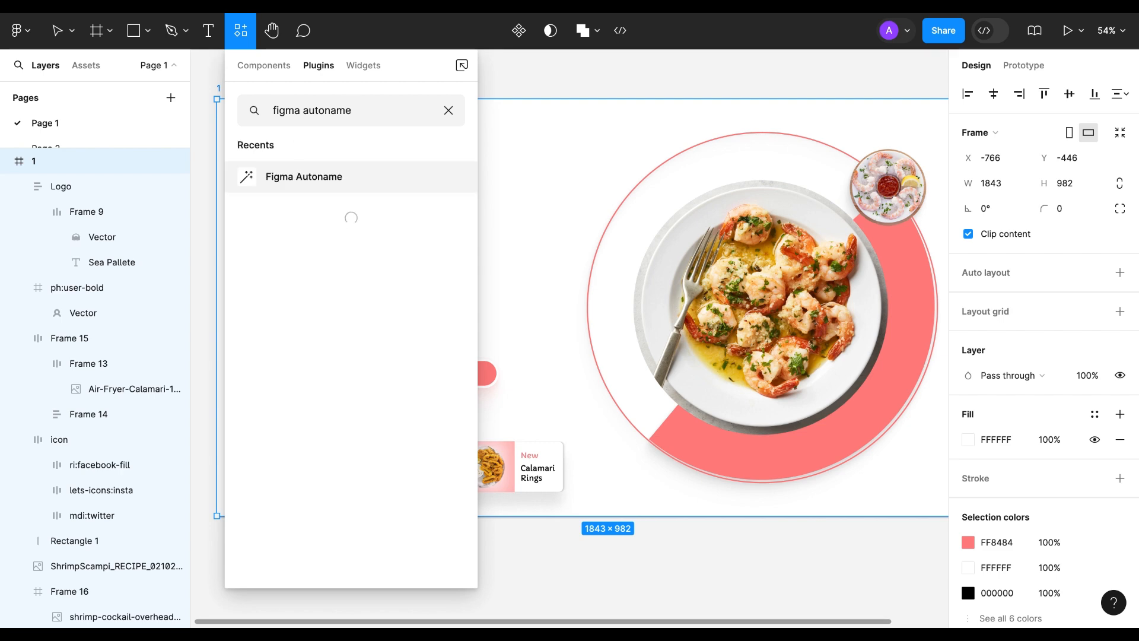
click(295, 178)
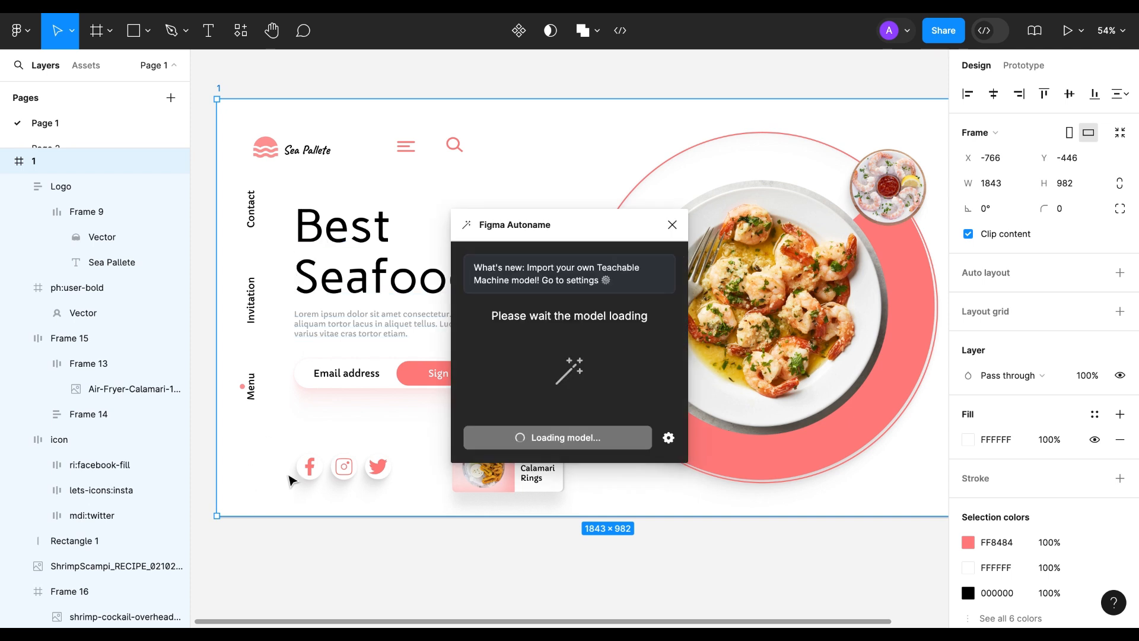
Auto-name all layers of the selected frame with the plugin and look through the renamed layer list.
click(558, 439)
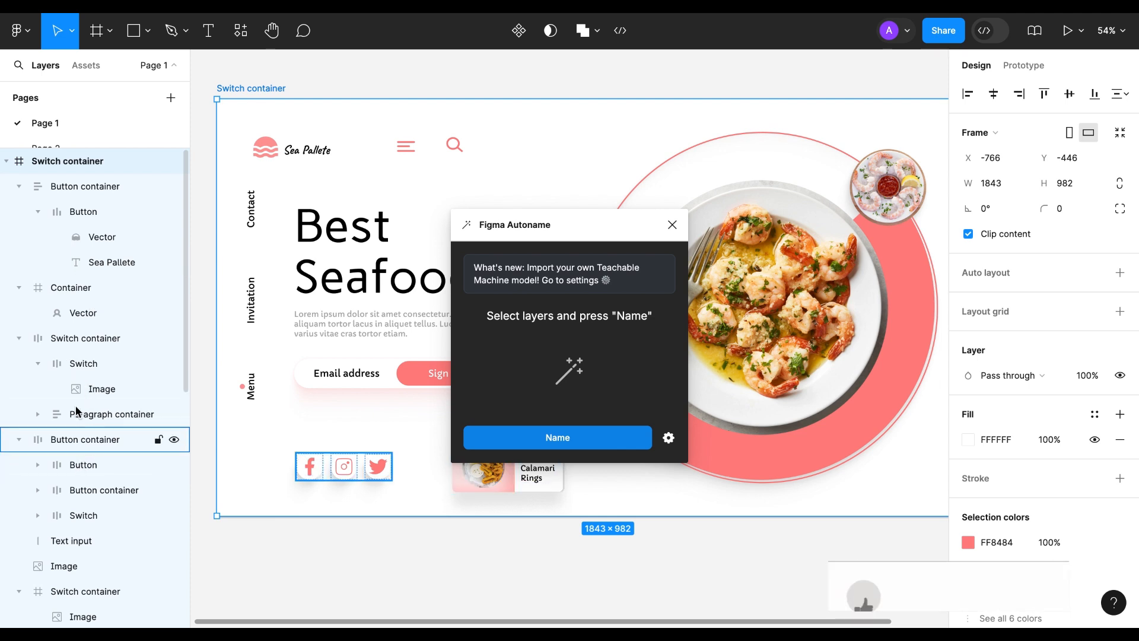
scroll(80, 510, down, 2)
scroll(80, 522, down, 11)
scroll(82, 528, down, 3)
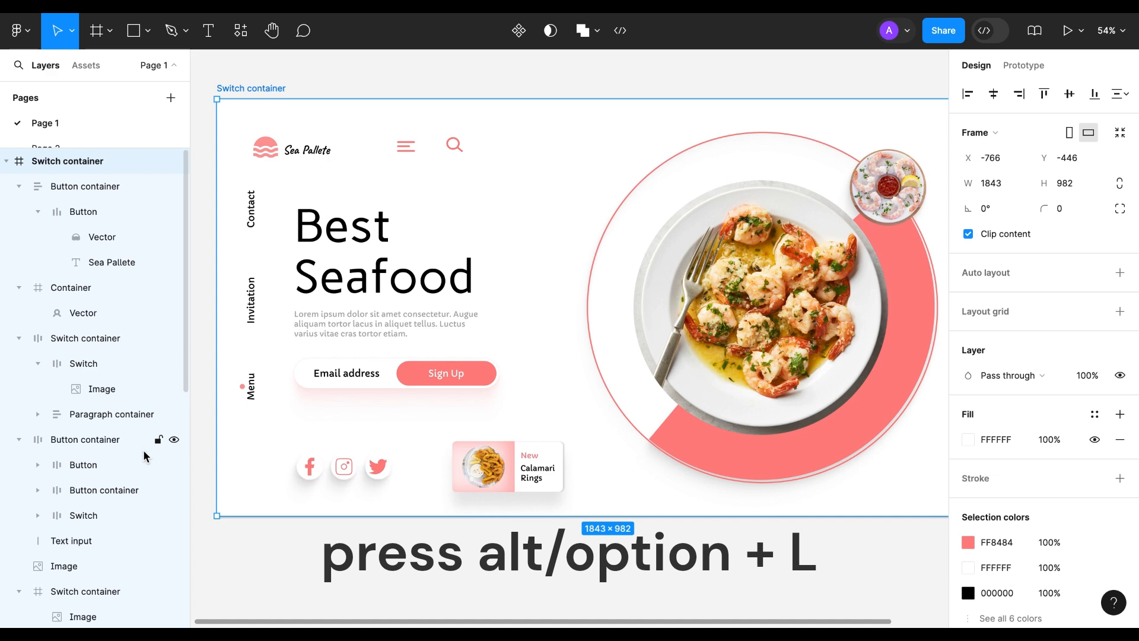
Collapse all layers and expand only the first level of the Switch container frame.
key(alt+l)
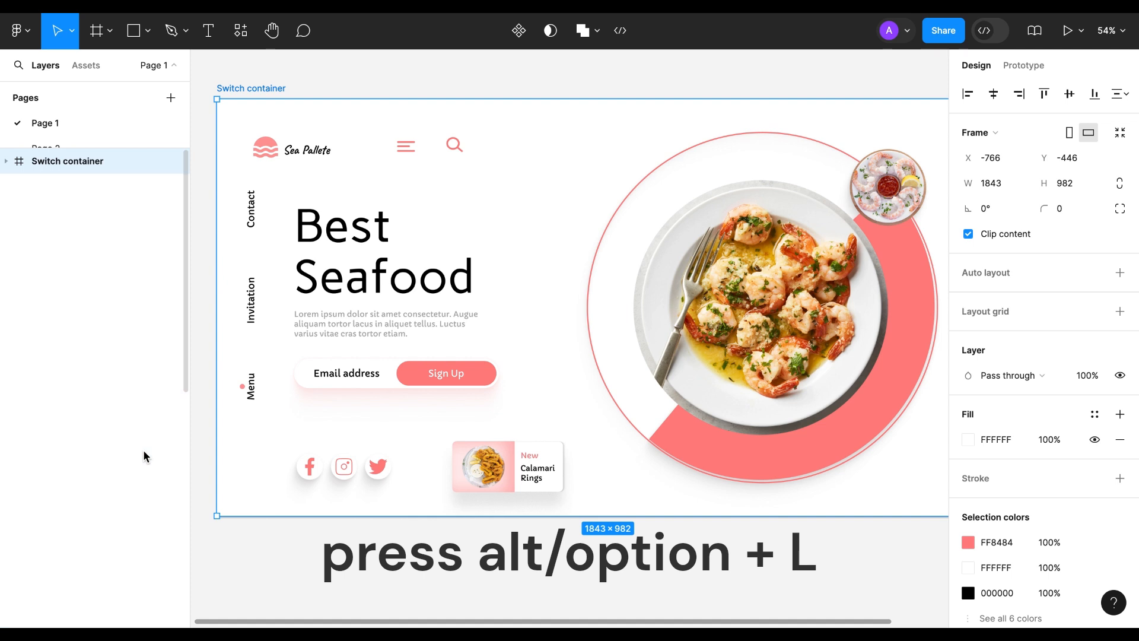
click(7, 162)
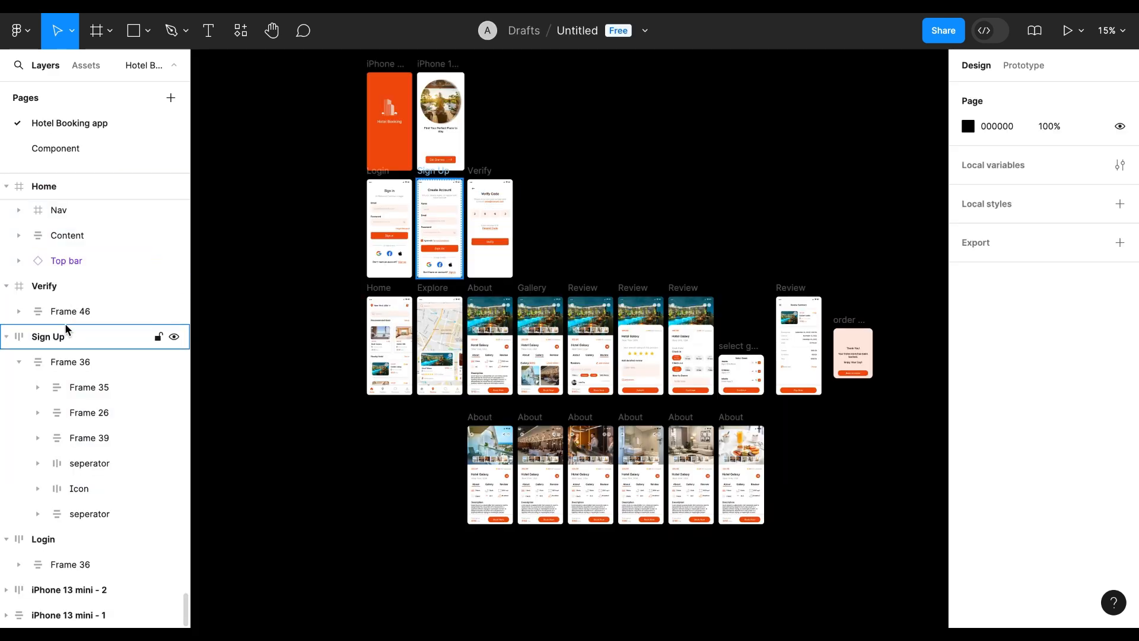
Switch to the file with the Hotel Booking app page, enlarge the layer list and examine the layer names of its frames.
scroll(65, 325, up, 8)
scroll(65, 327, up, 5)
scroll(65, 327, up, 3)
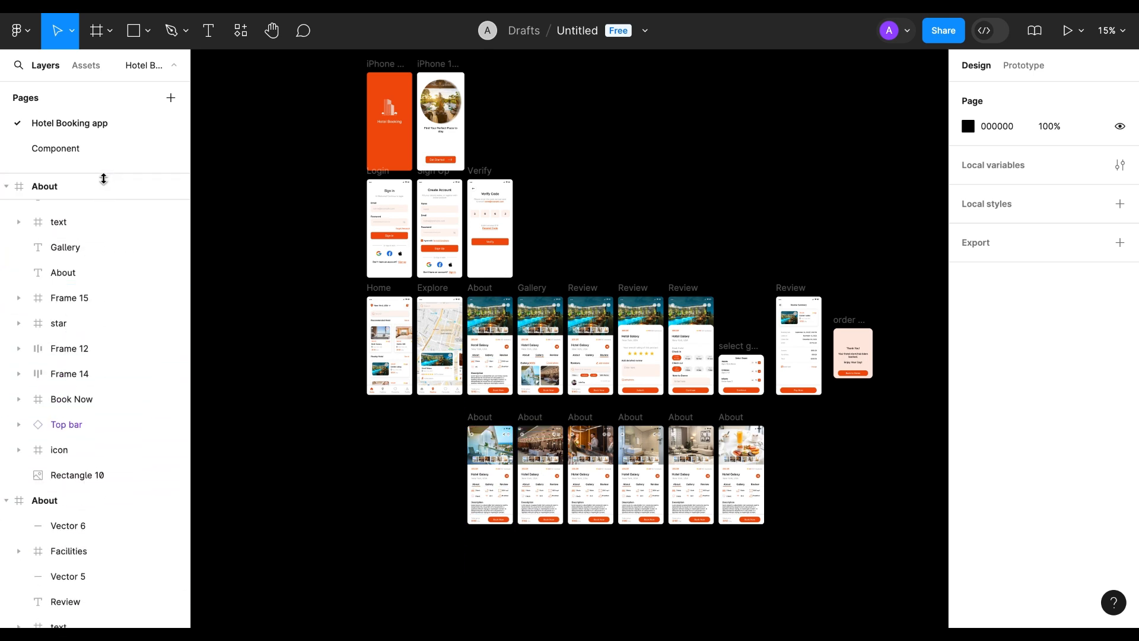
drag(103, 176, 105, 149)
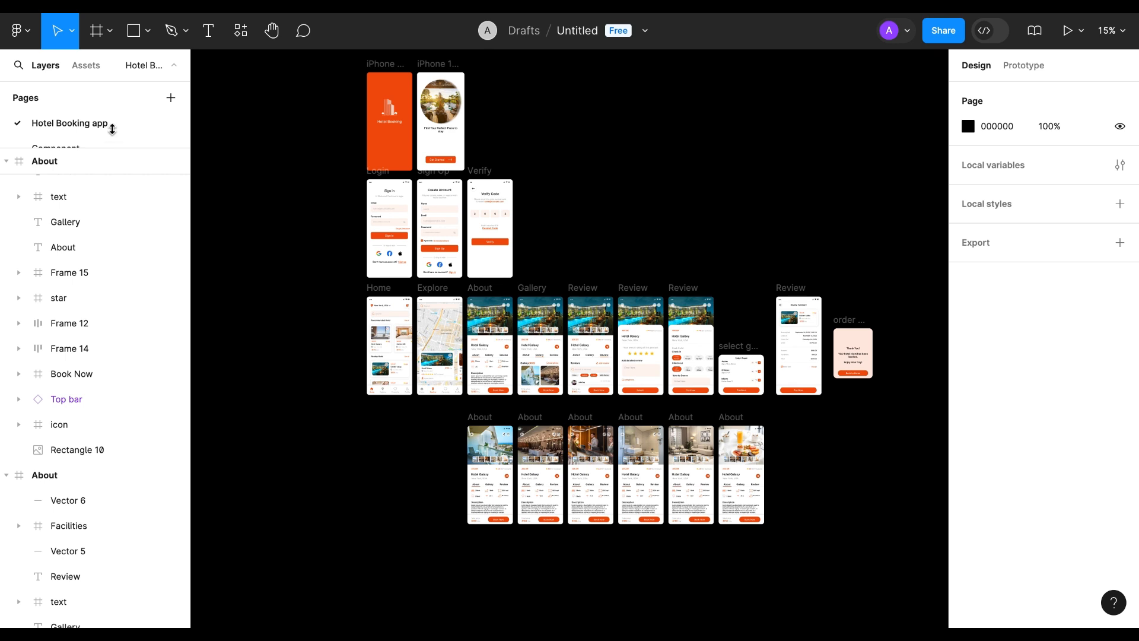
scroll(66, 286, up, 6)
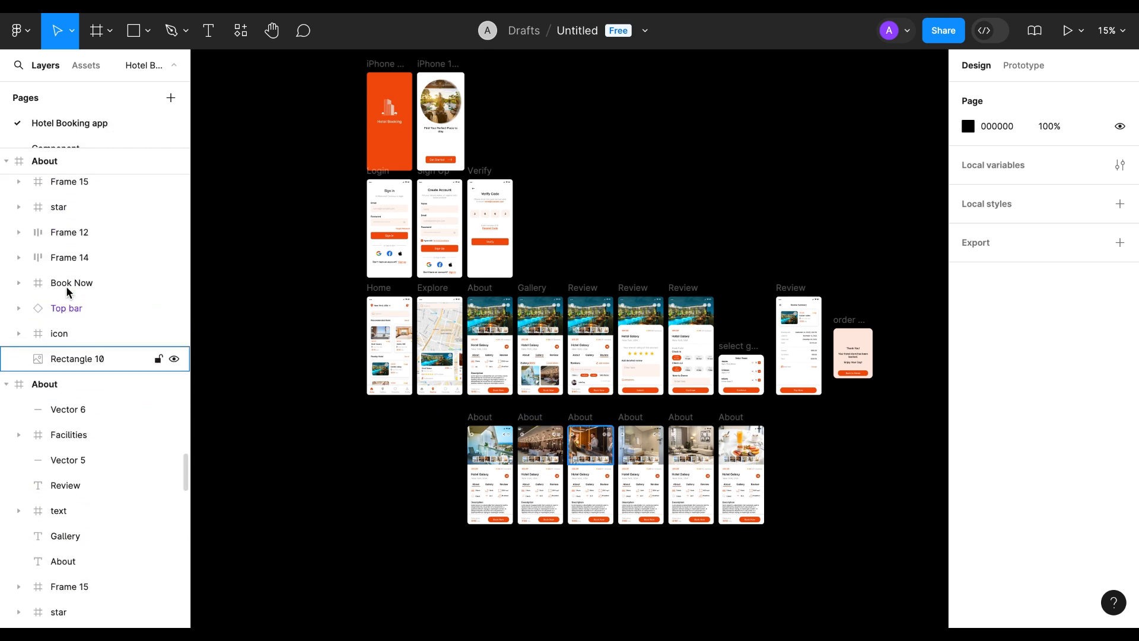
scroll(66, 286, up, 10)
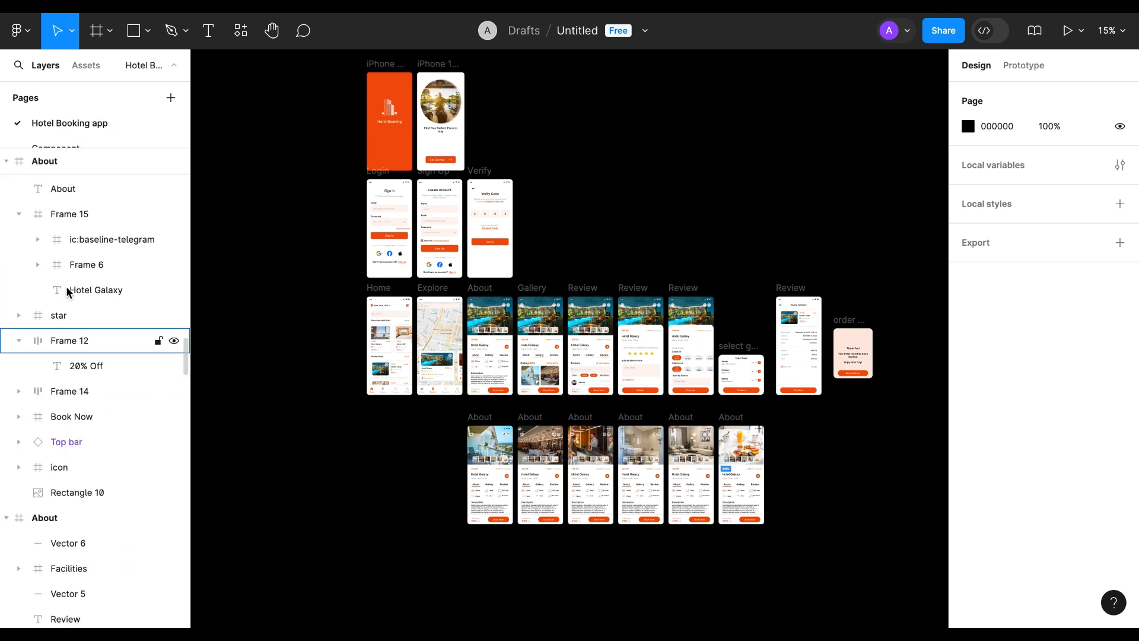
scroll(66, 286, up, 8)
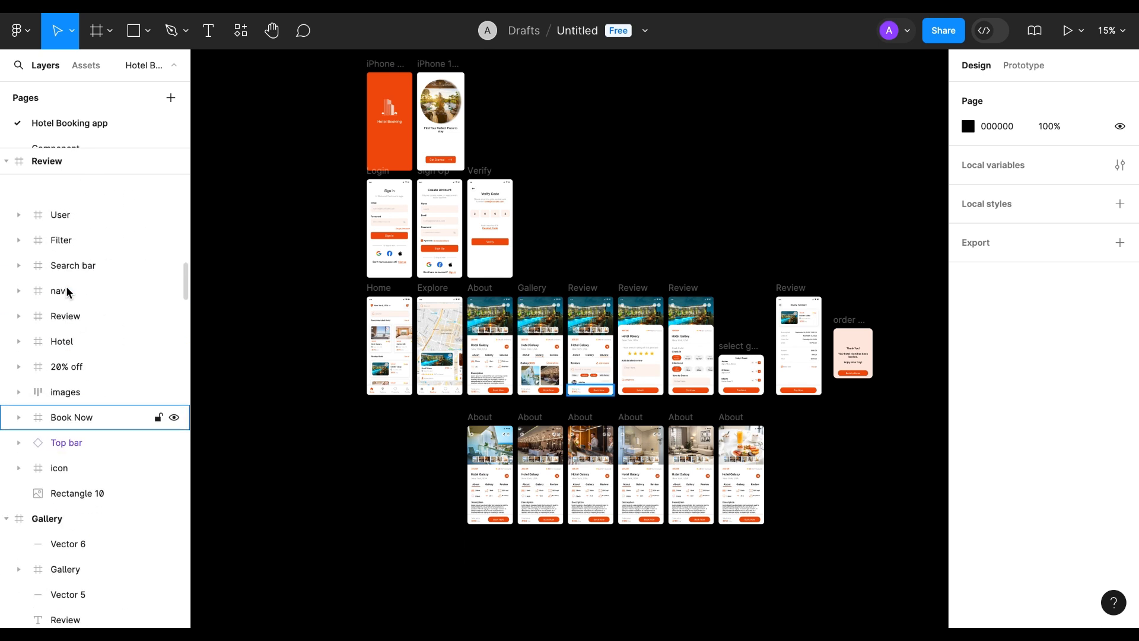
scroll(66, 286, up, 4)
scroll(66, 286, down, 5)
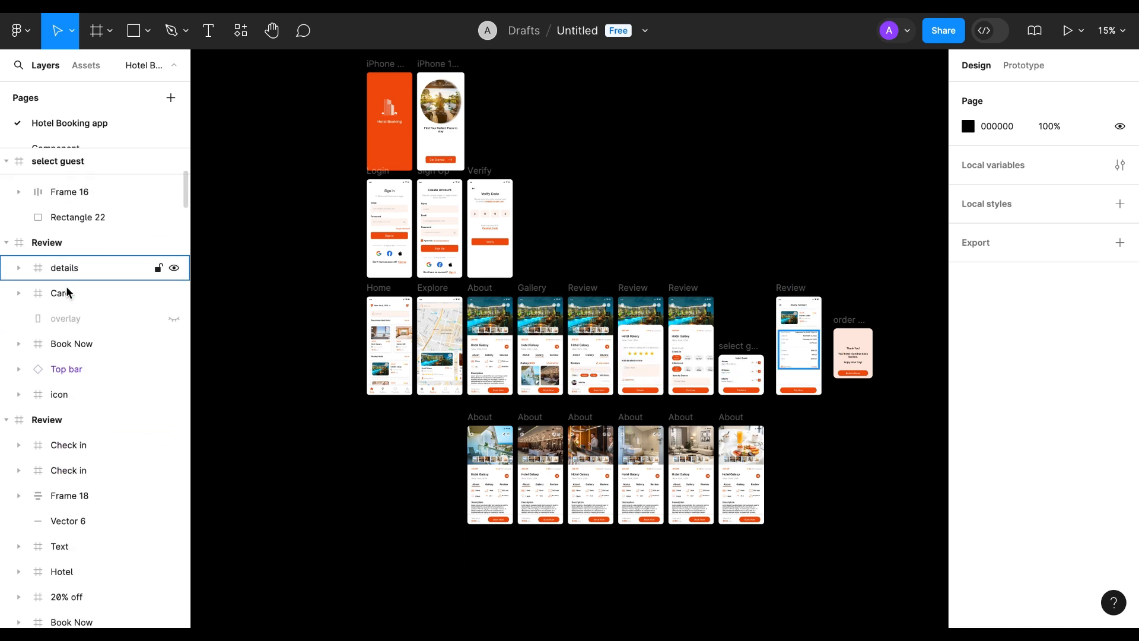
Select every frame on the Hotel Booking app page and auto-name all their layers with the Figma Autoname plugin.
click(52, 160)
scroll(72, 162, up, 3)
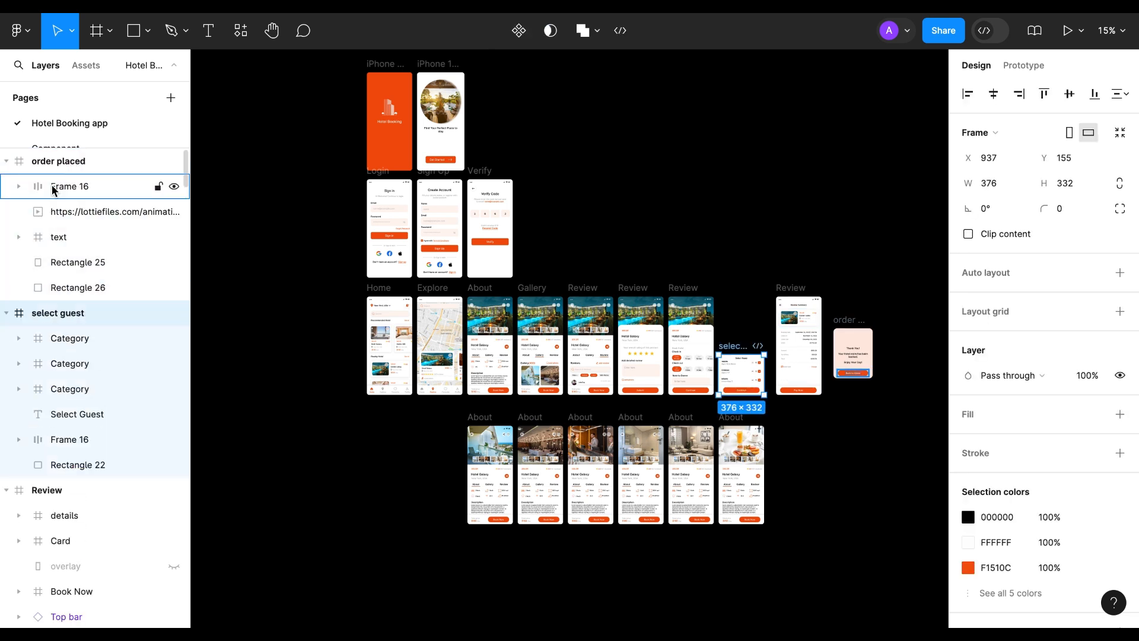
click(52, 162)
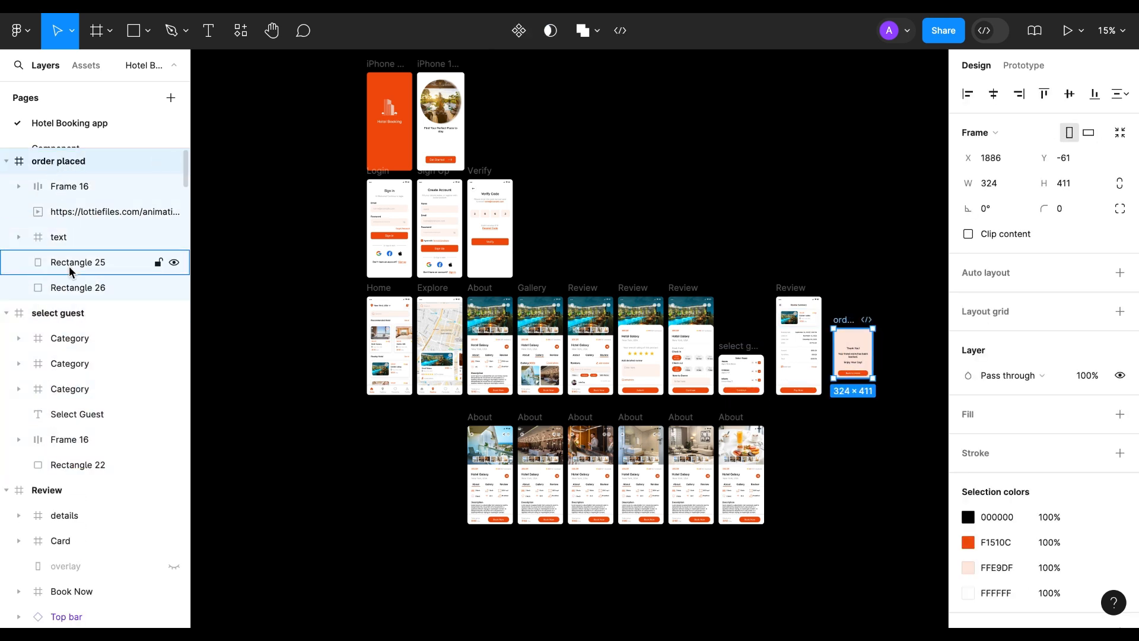
key(ctrl+a)
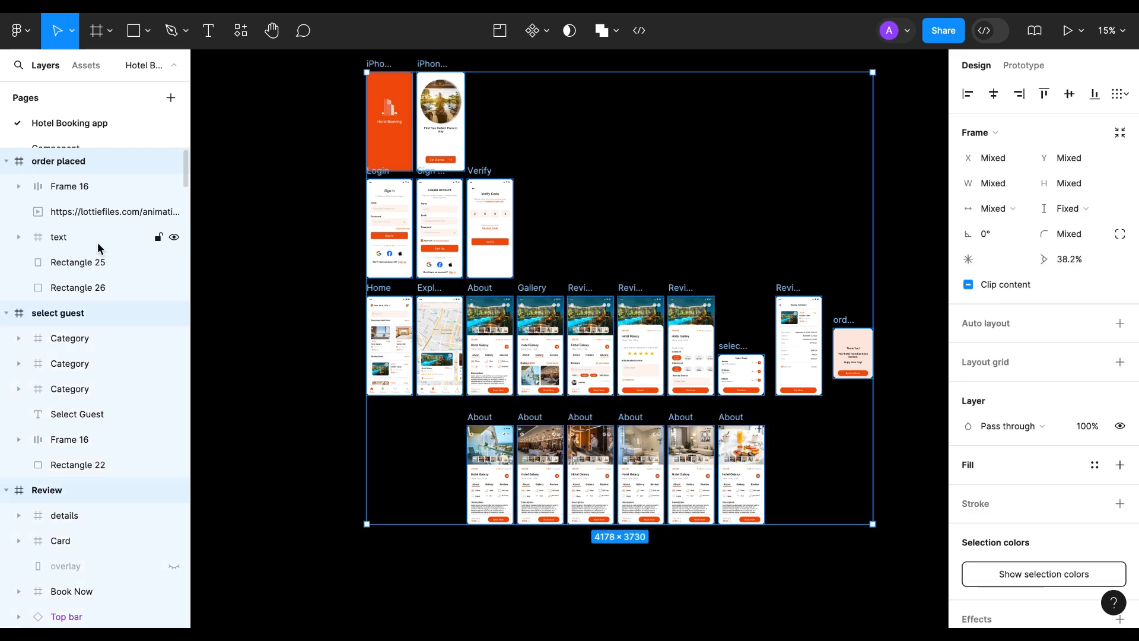
click(243, 39)
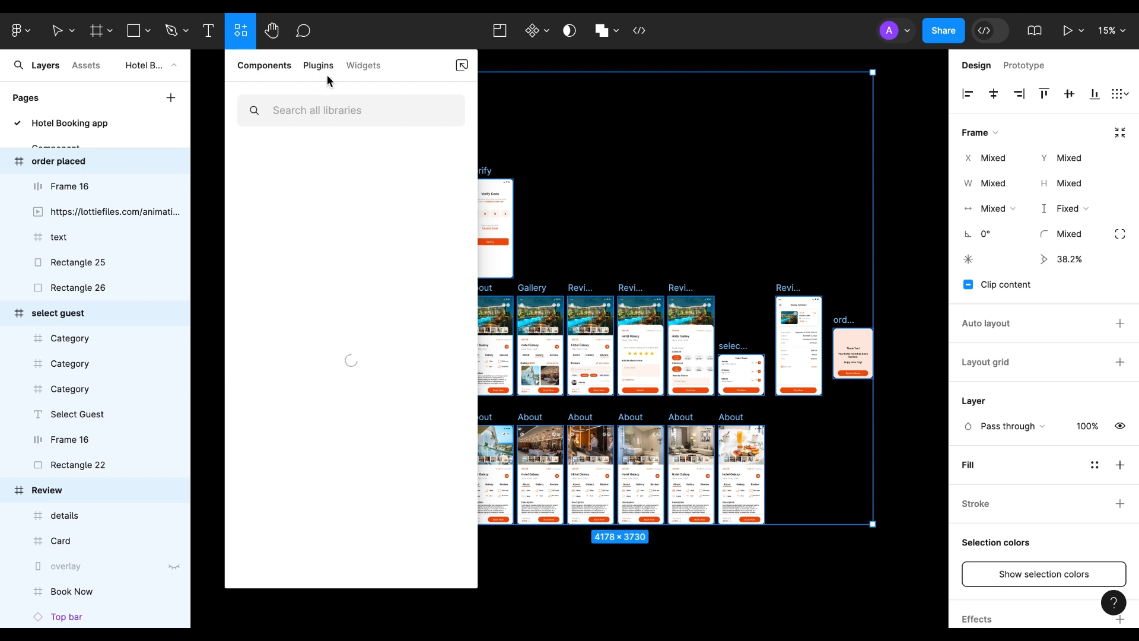
click(325, 67)
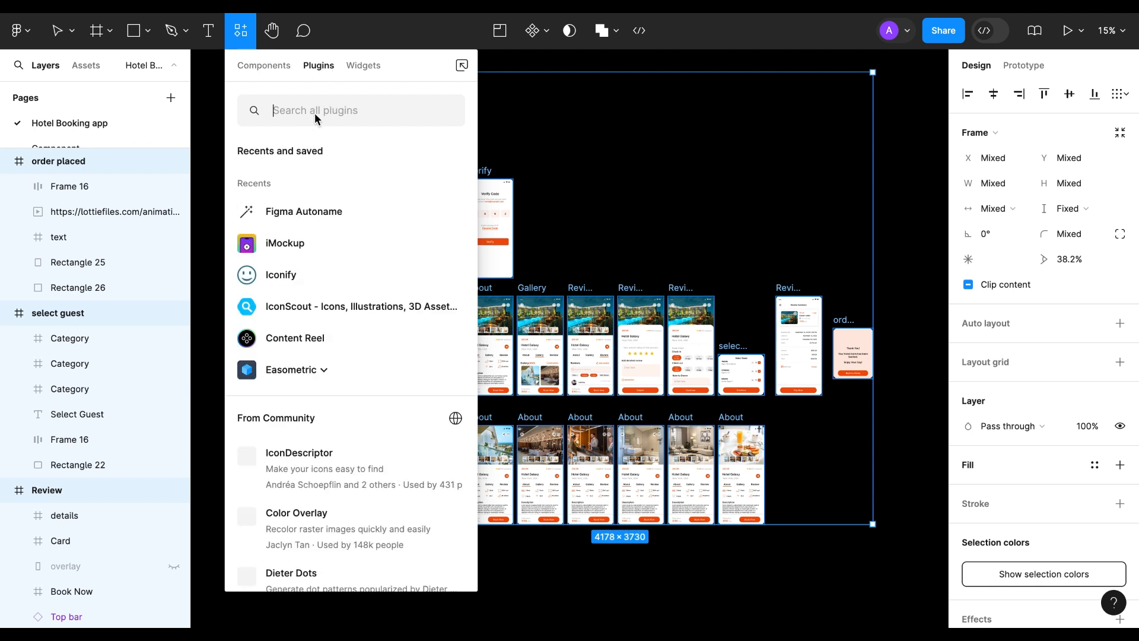
text(figma autoname)
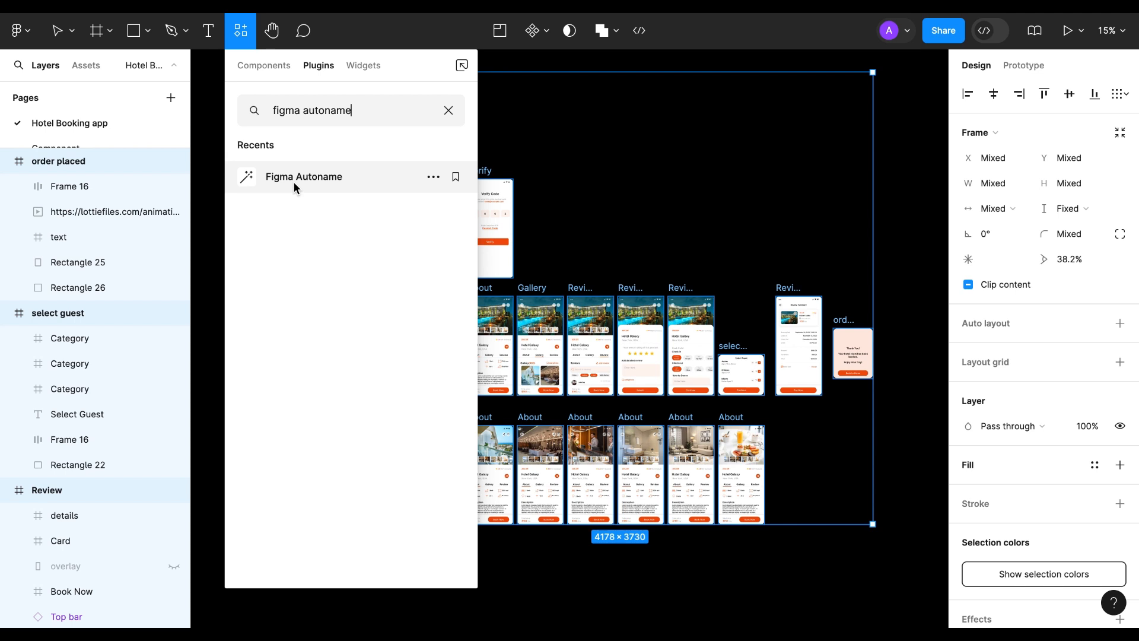
click(296, 186)
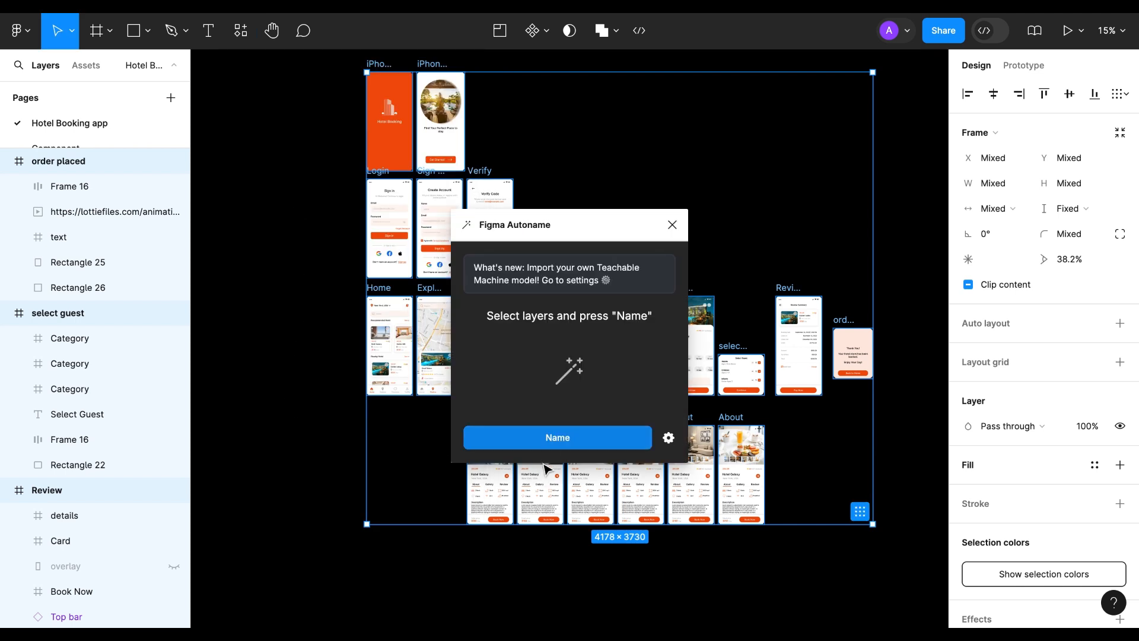
click(557, 442)
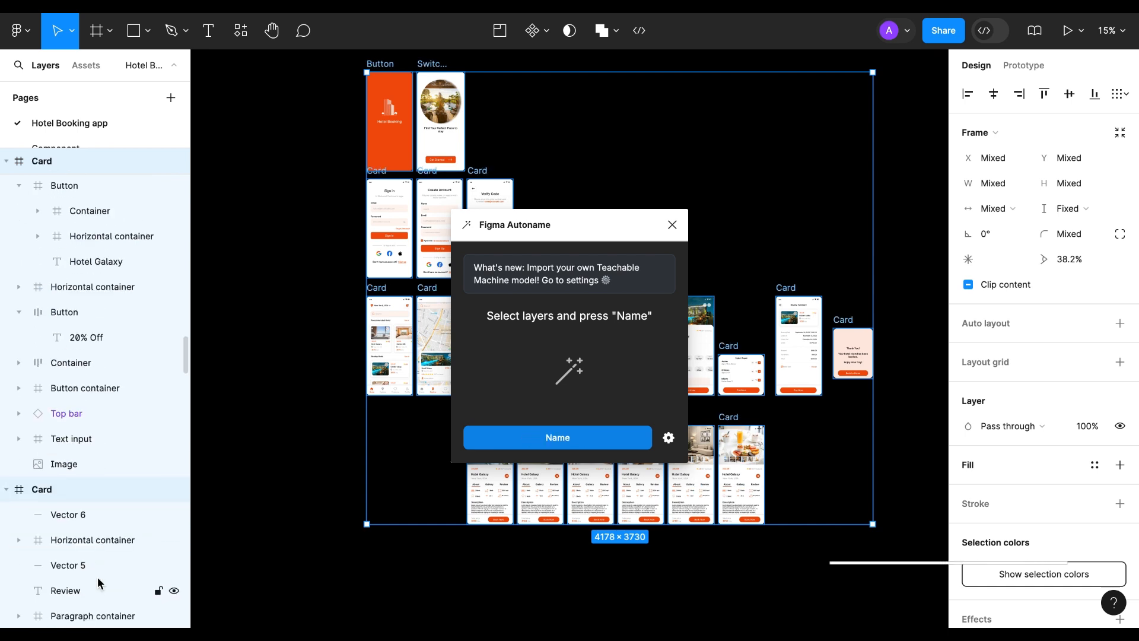
Collapse two of the Card frames in the layer list and look through the renamed layers of the other frames.
click(7, 490)
click(8, 516)
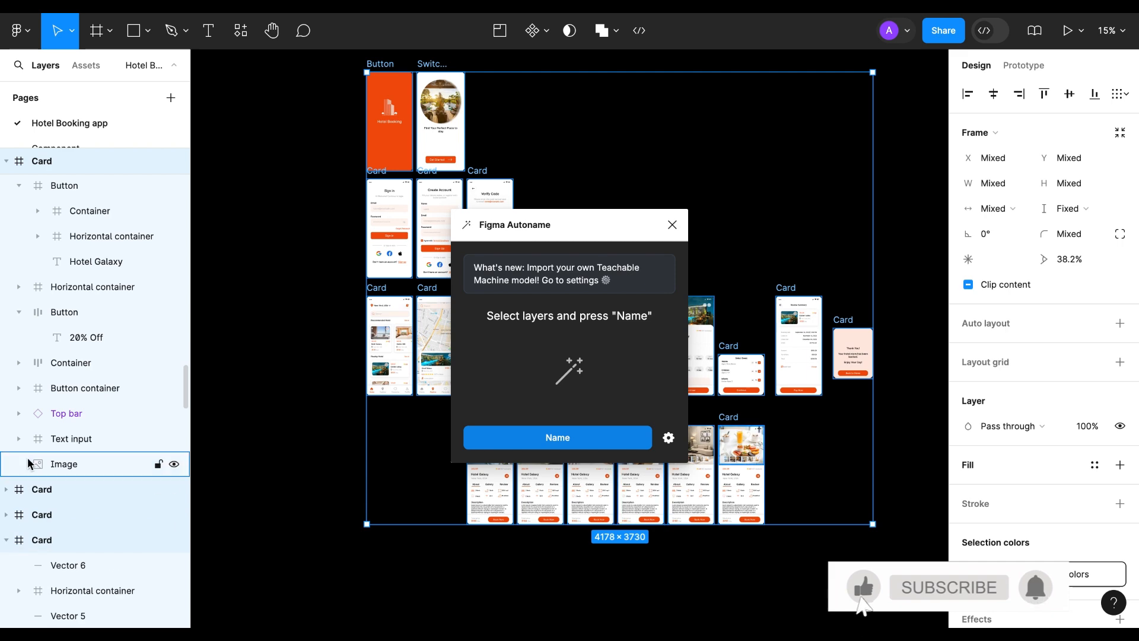
scroll(57, 389, up, 14)
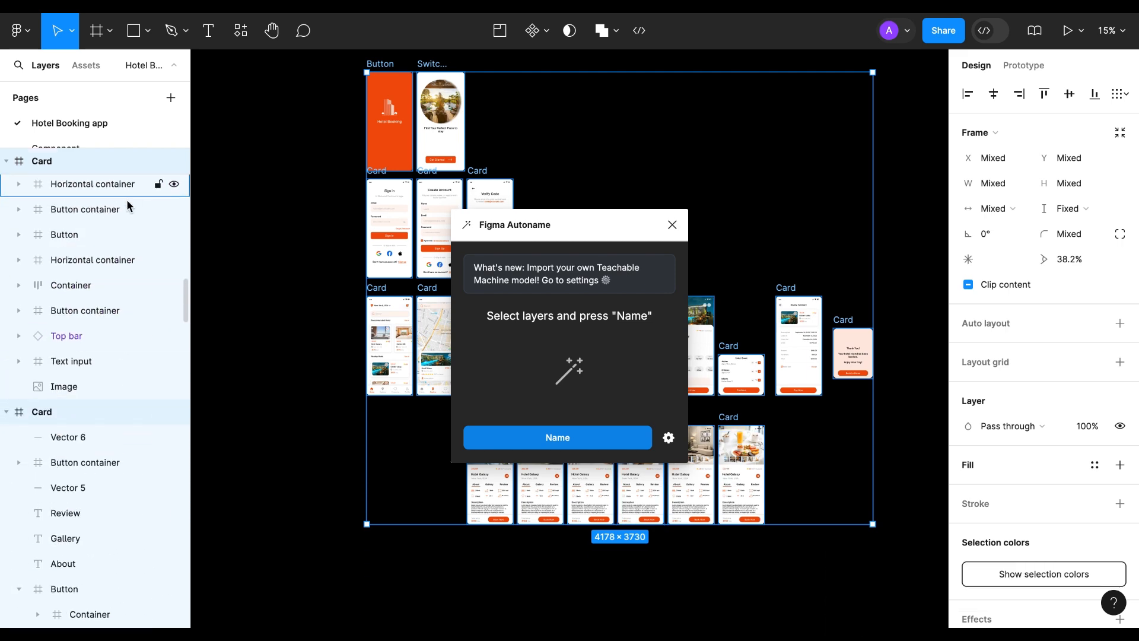
scroll(92, 216, up, 15)
scroll(88, 307, up, 4)
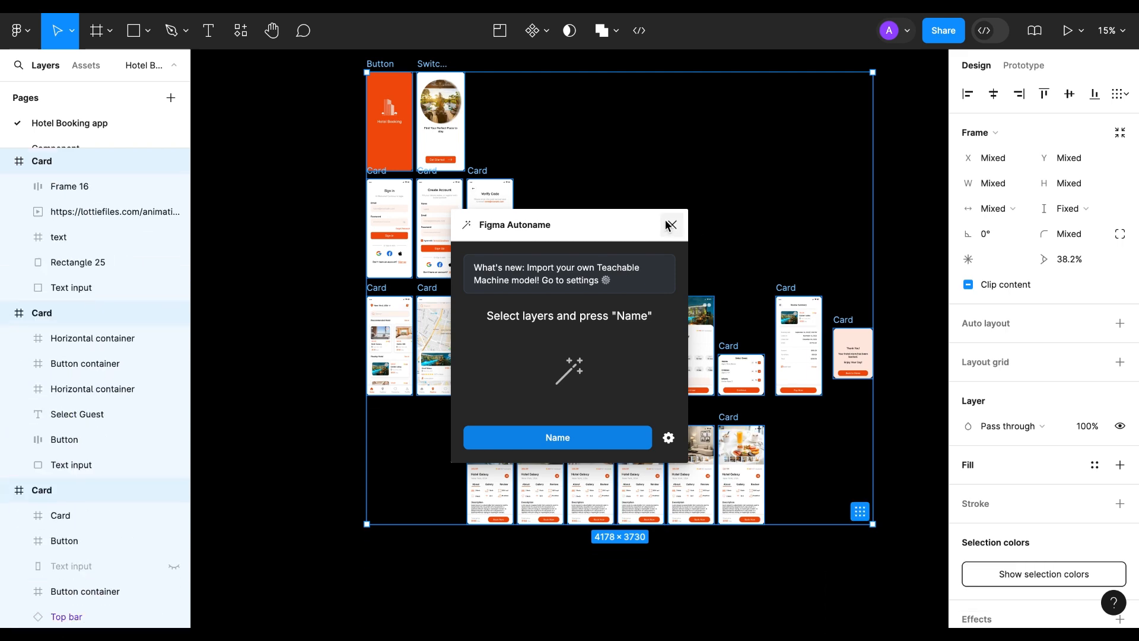
Close the Figma Autoname plugin and deselect all frames.
click(673, 224)
click(302, 320)
scroll(305, 322, up, 2)
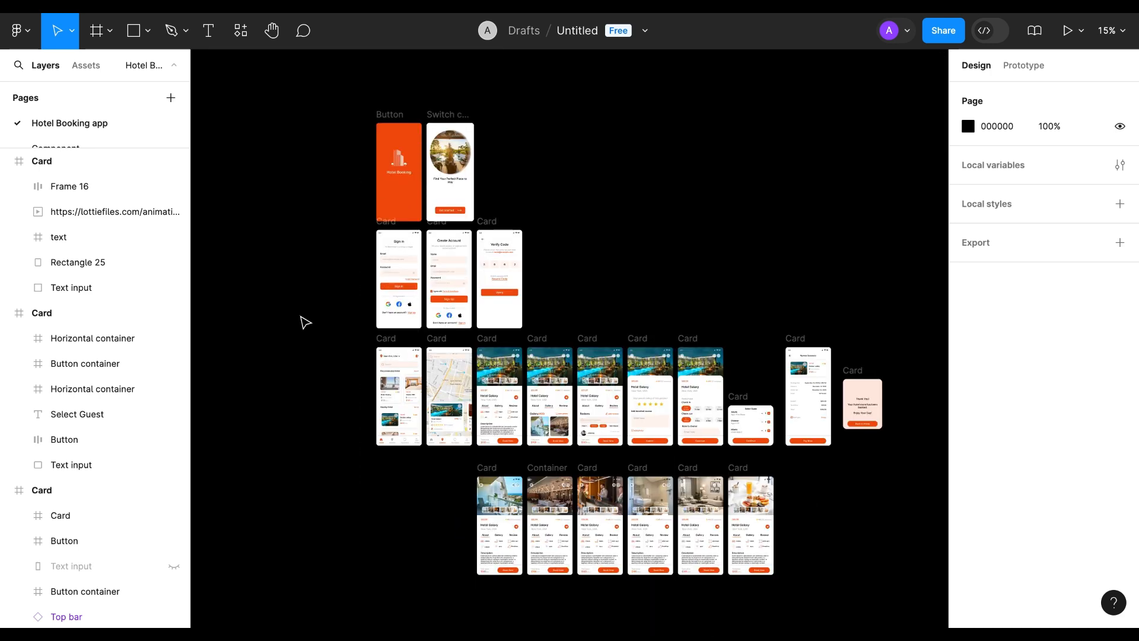
Select every frame on the Hotel Booking app page and collapse the first two Card frames individually in the layer list.
click(76, 169)
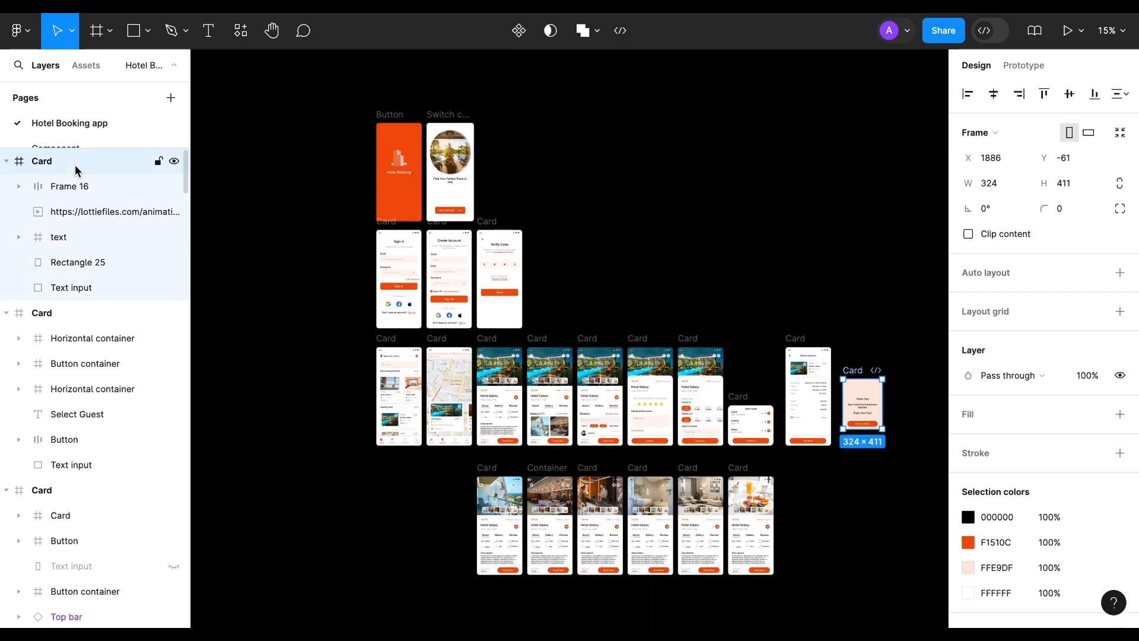
key(ctrl+a)
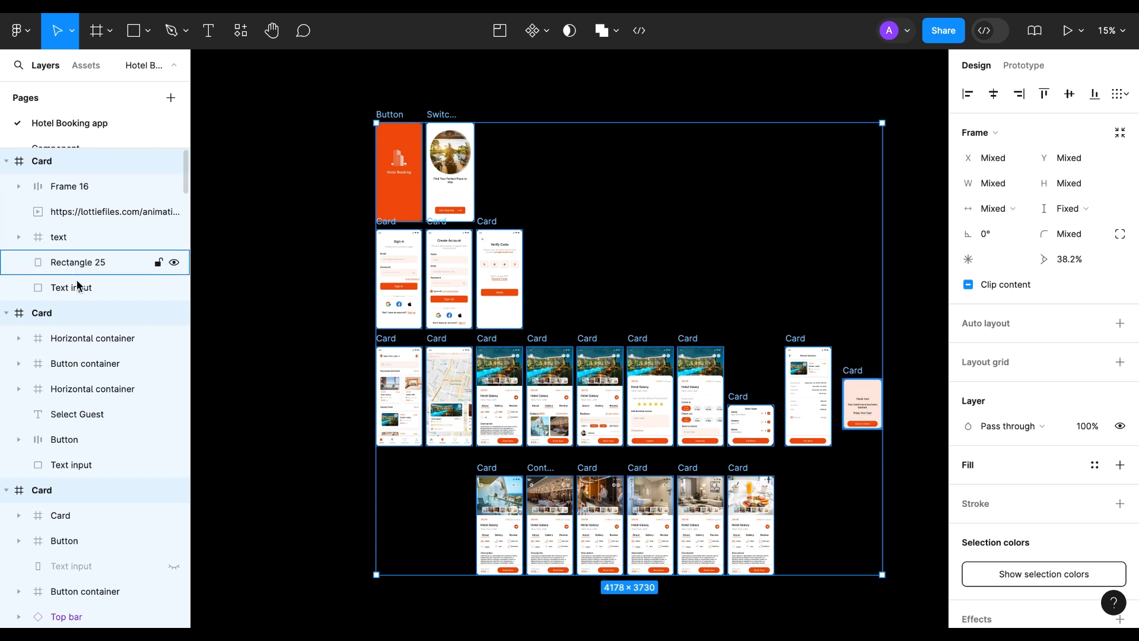
click(6, 162)
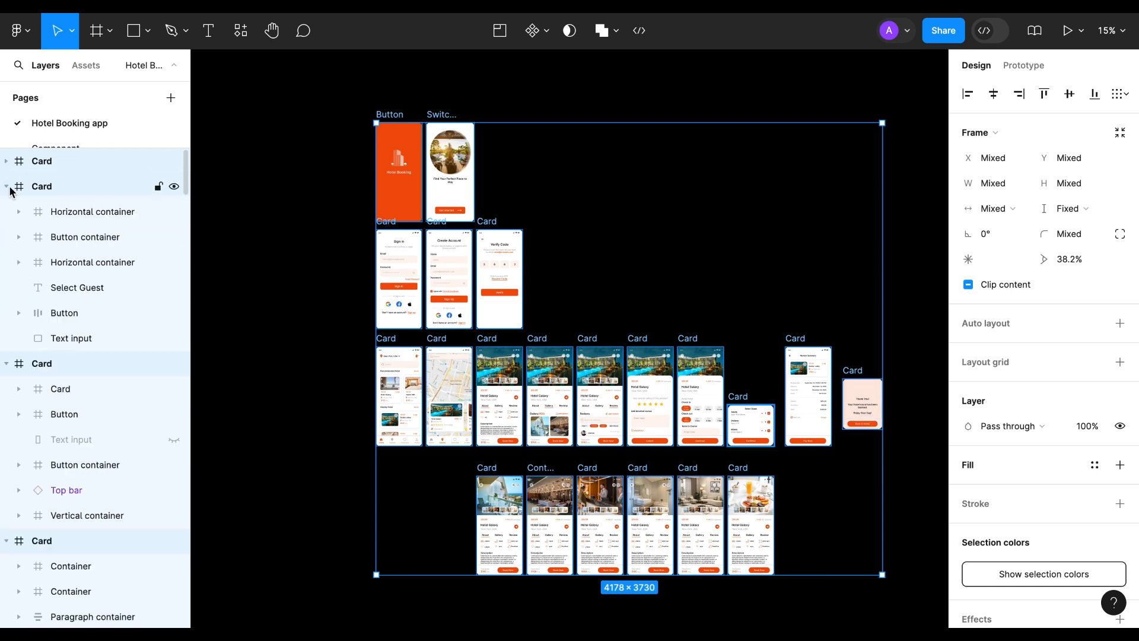
click(7, 186)
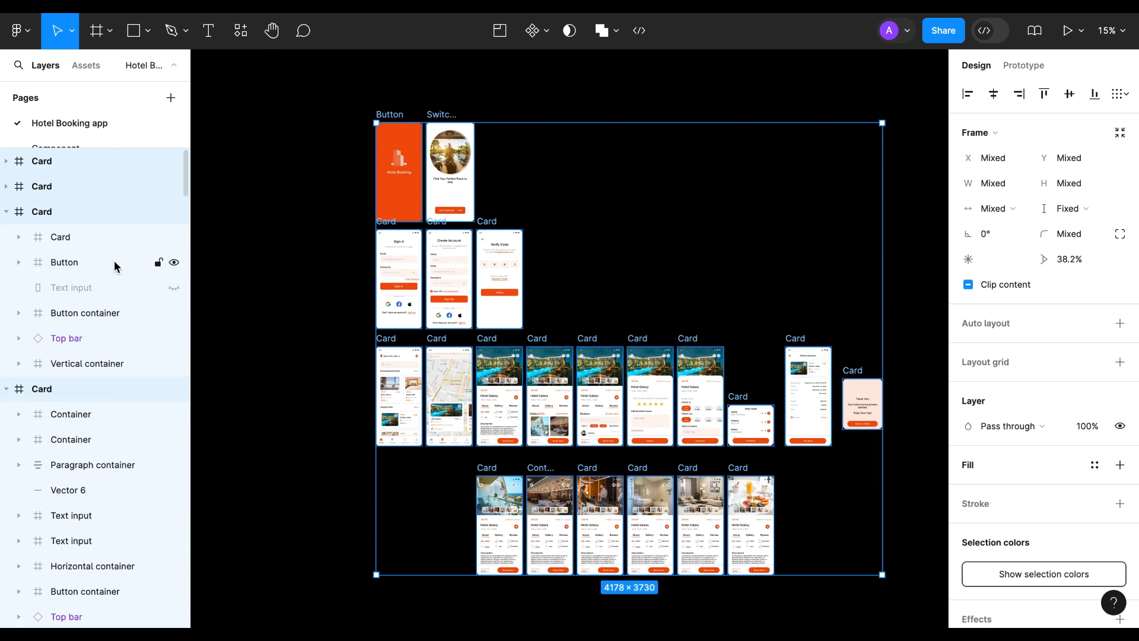
Collapse all layers at once so the list shows only the top-level frames, and look through it.
key(alt+l)
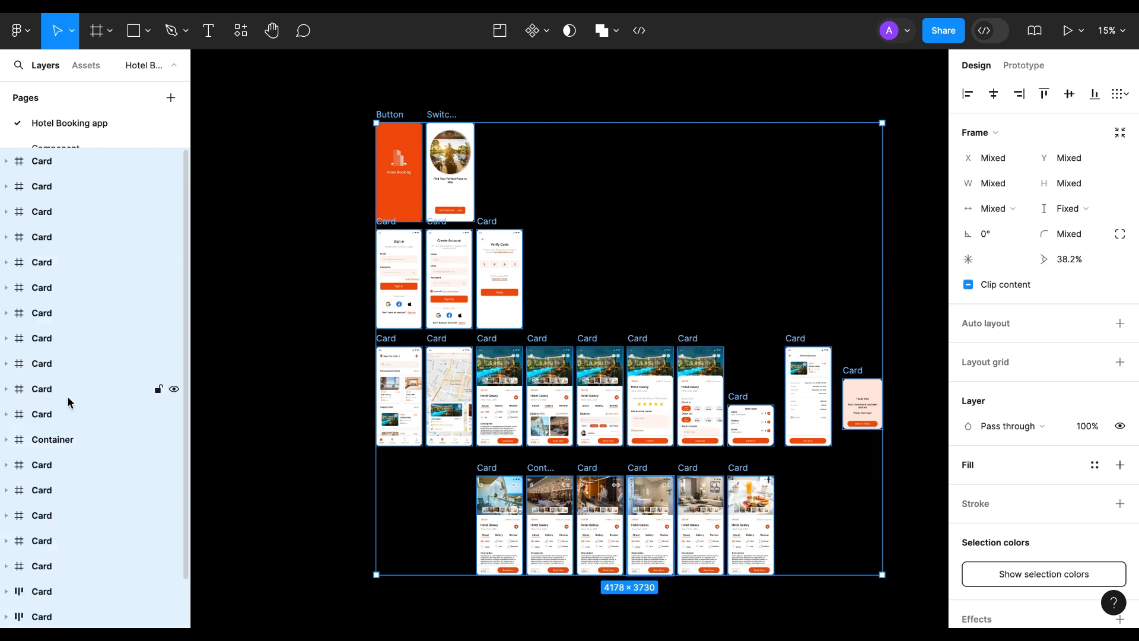
scroll(68, 398, down, 1)
scroll(68, 398, up, 1)
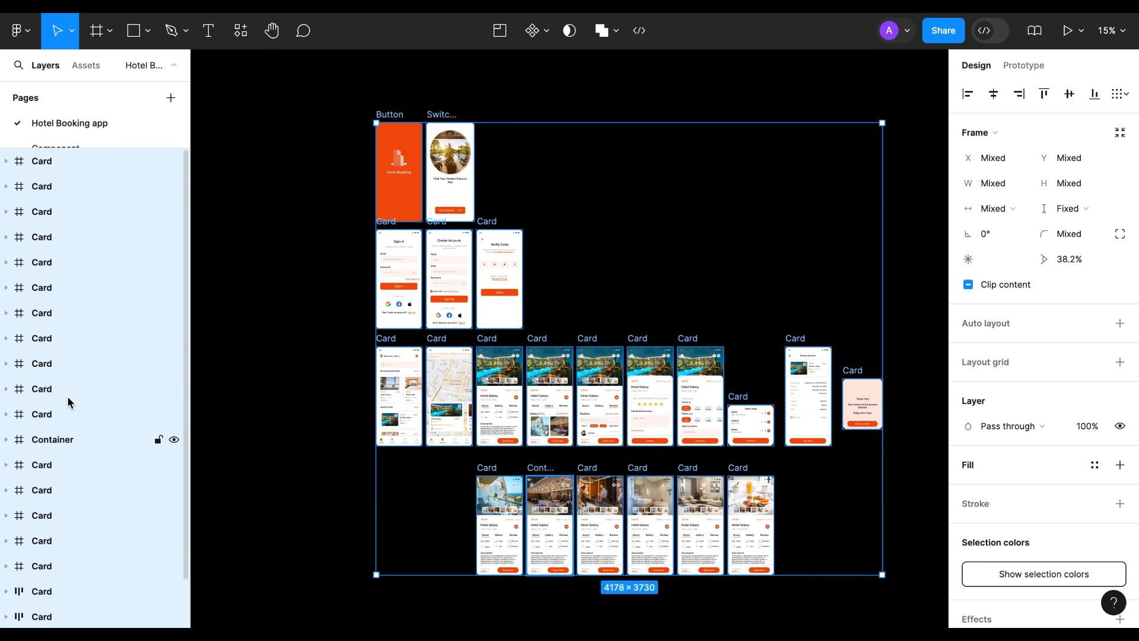